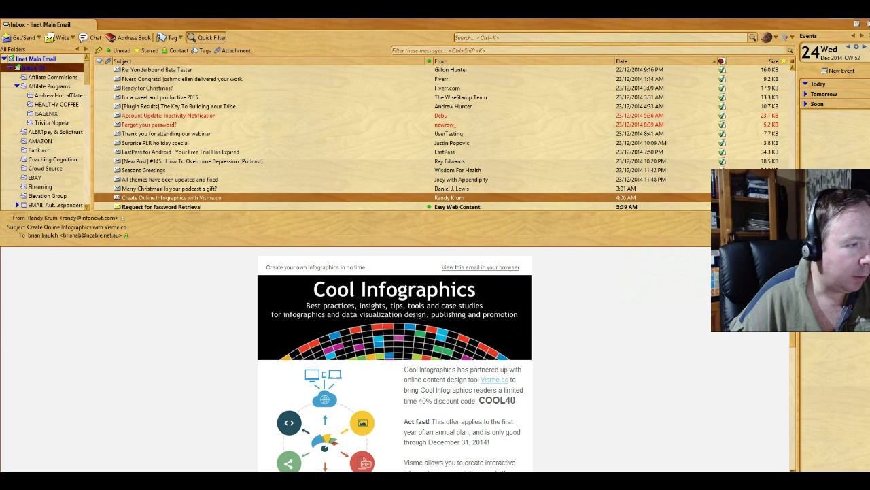
Step: Open the mozillaZine thread about menus being extremely slow to open in Thunderbird 31
scroll(201, 170, down, 1)
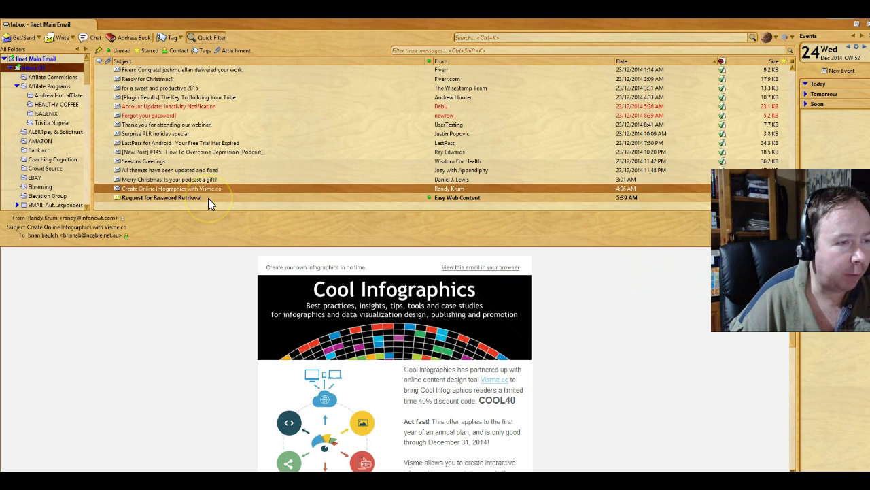
click(176, 276)
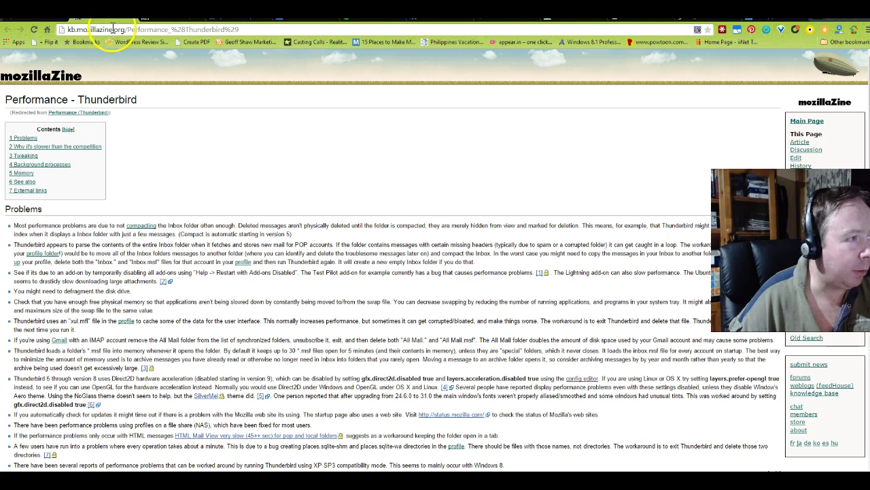
Step: Read through the kb.mozillazine.org 'Performance - Thunderbird' article, then return to the forum thread
scroll(221, 155, down, 3)
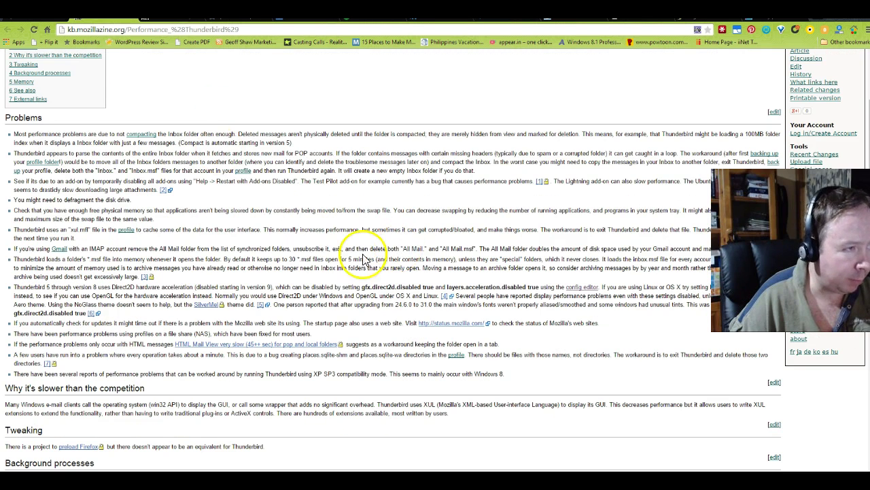
scroll(287, 252, up, 3)
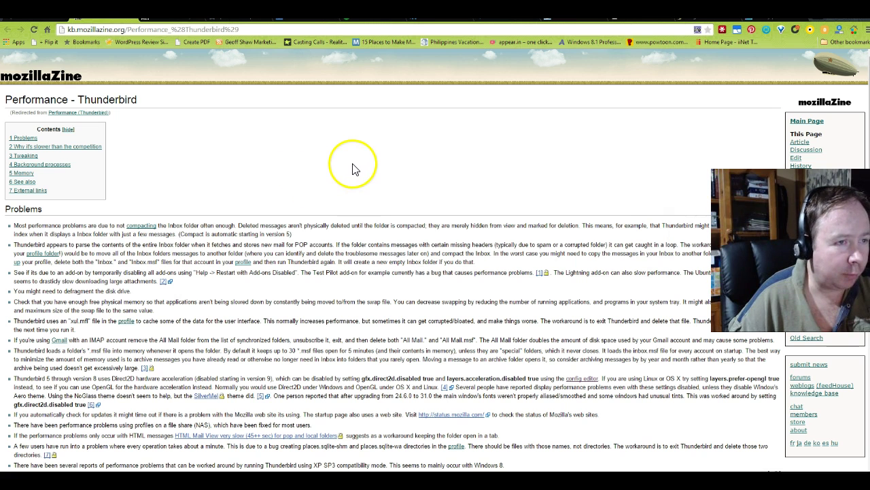
scroll(353, 167, down, 2)
scroll(353, 162, up, 2)
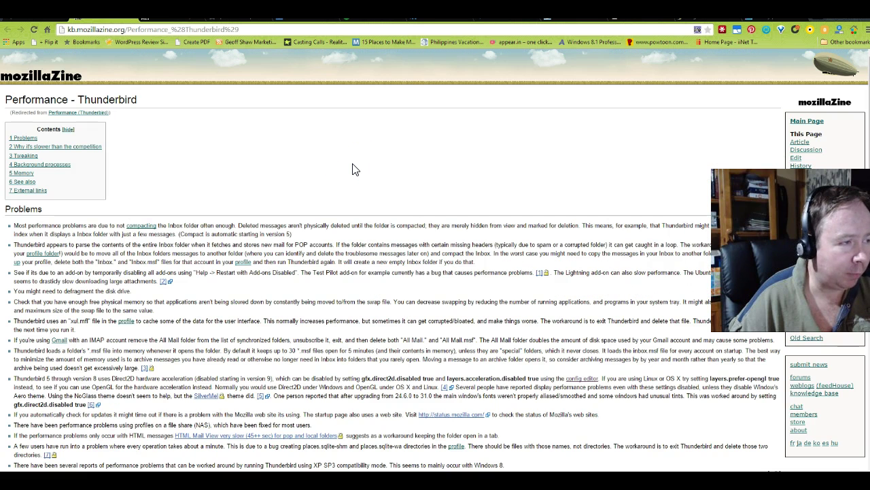
scroll(353, 169, down, 2)
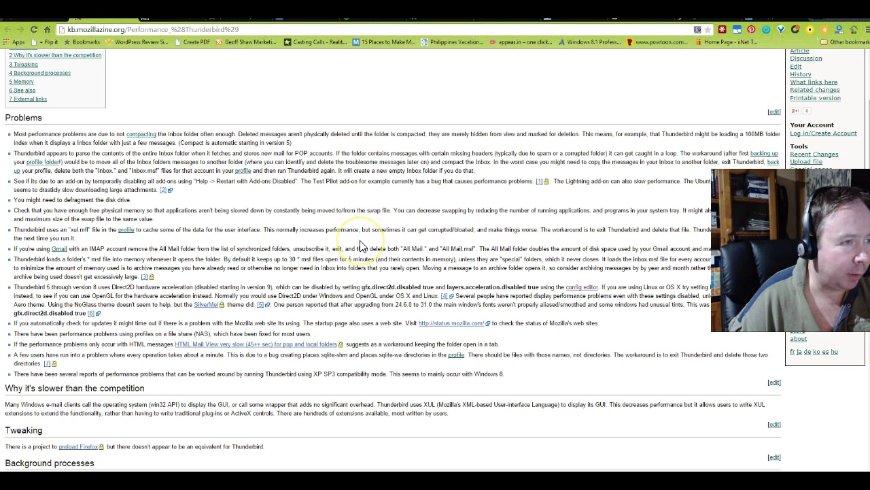
scroll(360, 246, up, 2)
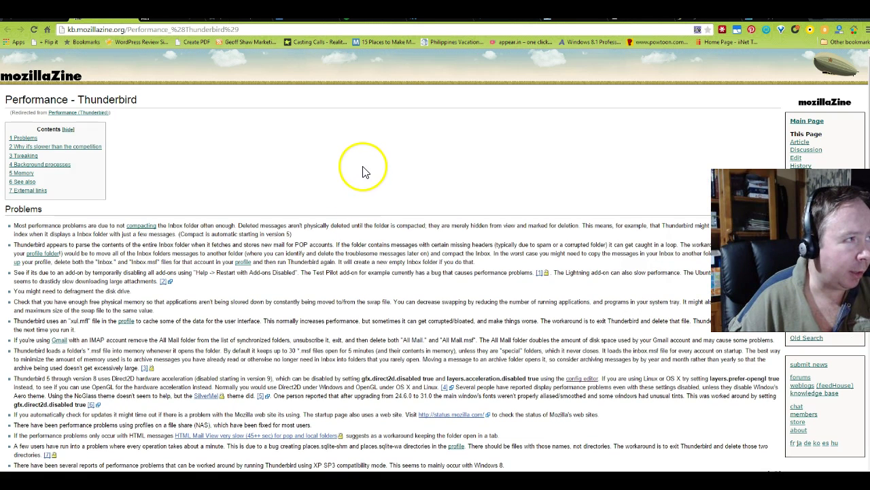
key(ctrl+w)
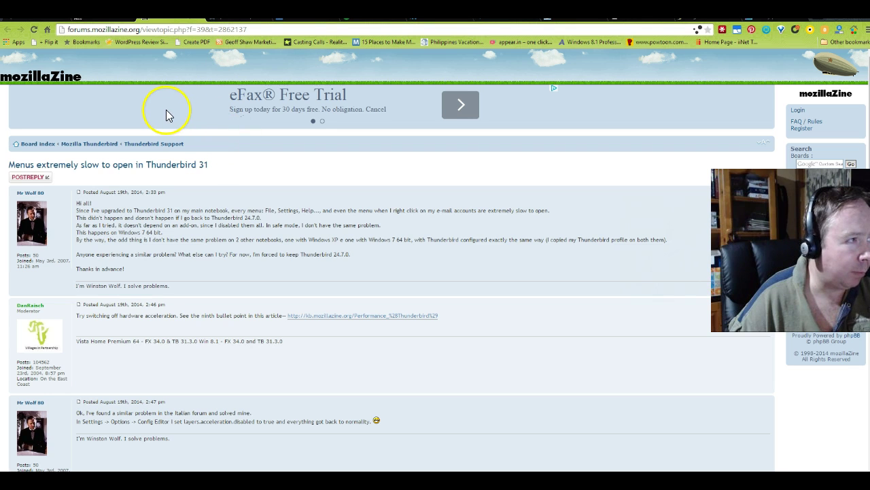
Step: Read the forum replies recommending layers.acceleration.disabled be set to true
scroll(272, 212, down, 3)
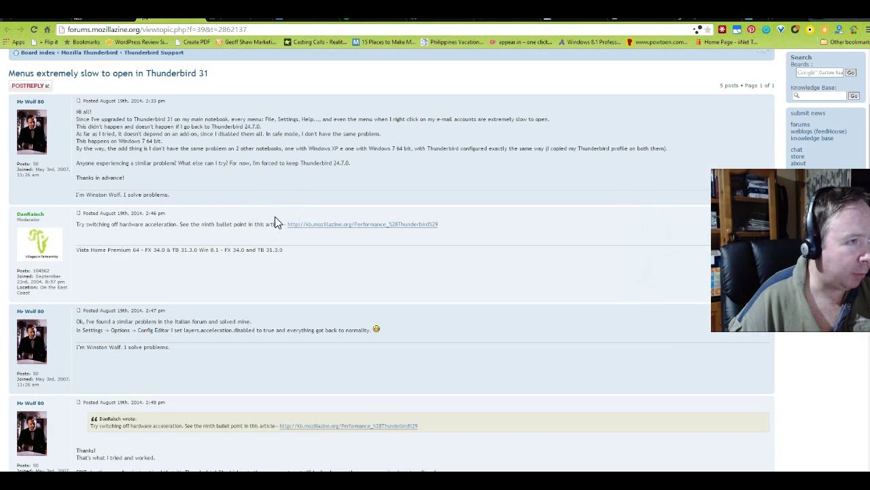
scroll(275, 218, down, 2)
scroll(275, 217, down, 3)
click(293, 253)
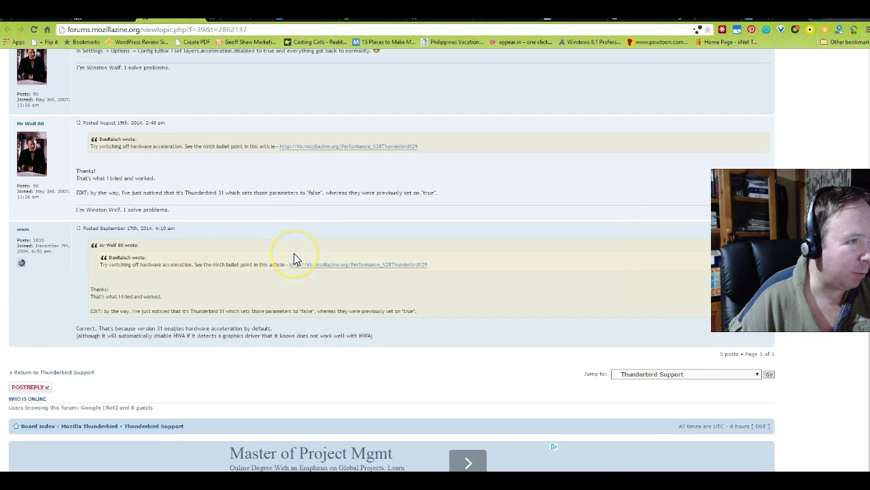
scroll(294, 253, up, 2)
scroll(294, 254, up, 4)
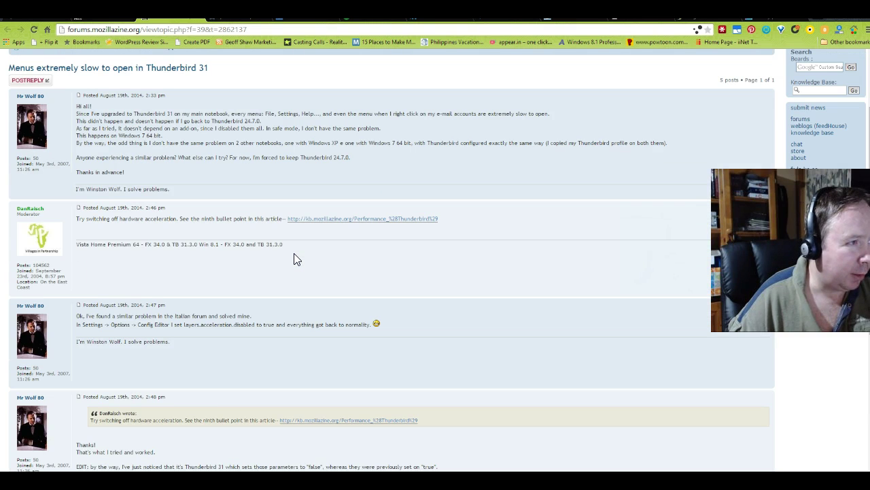
scroll(294, 253, up, 2)
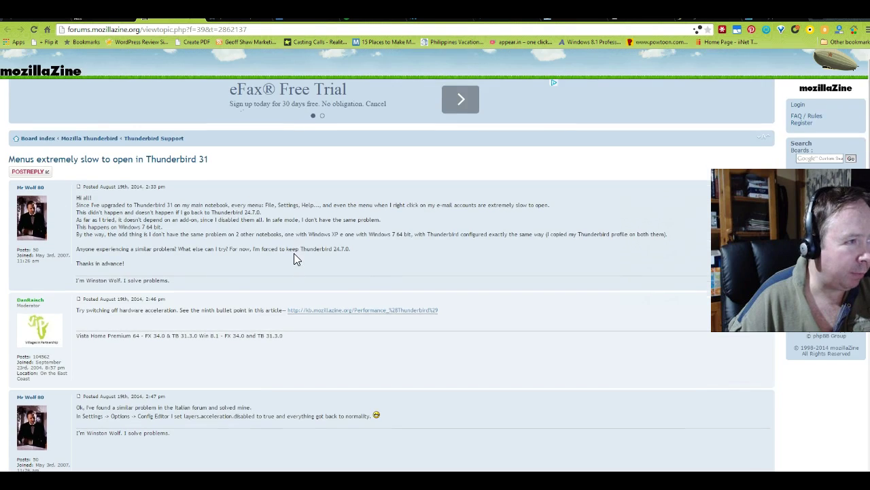
scroll(294, 254, down, 2)
scroll(293, 253, down, 2)
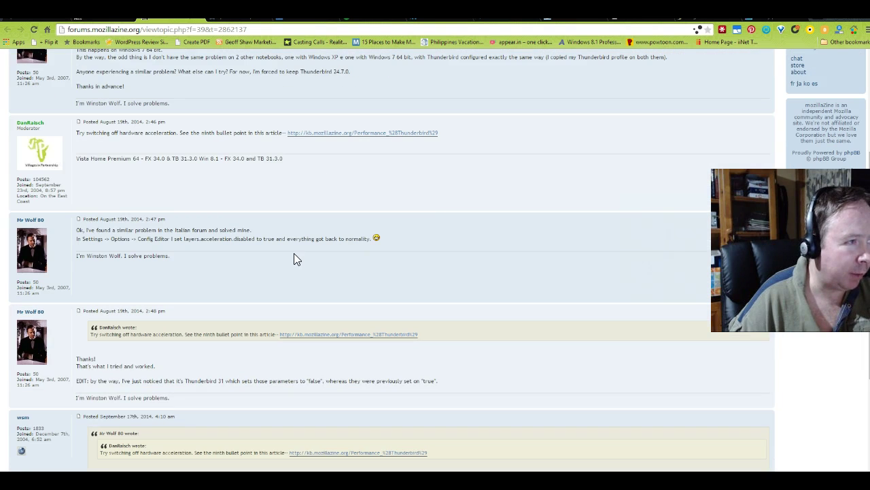
scroll(294, 257, down, 2)
scroll(293, 257, up, 3)
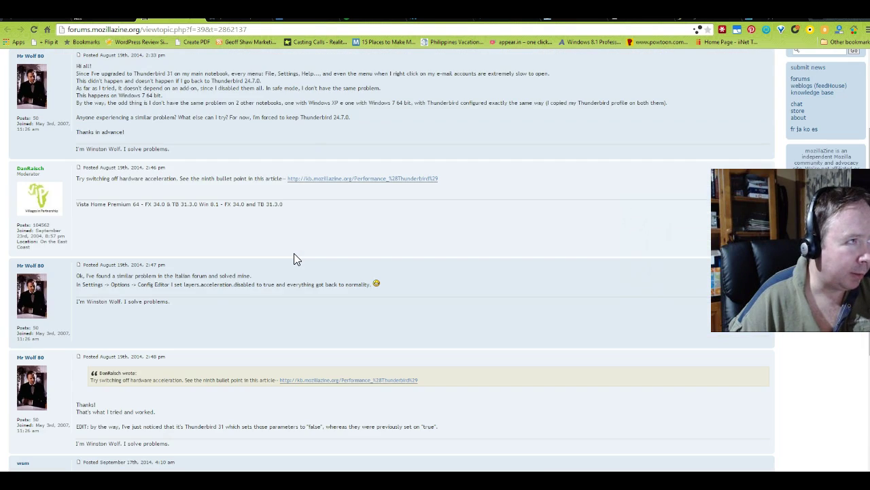
scroll(293, 258, up, 3)
scroll(123, 437, down, 1)
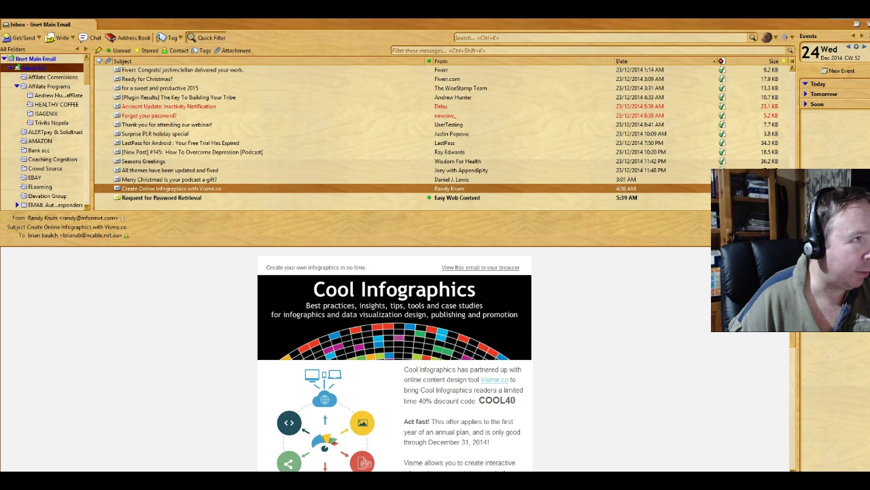
Step: Confirm Thunderbird version 31.3.0 in About Thunderbird and open the about:config editor
key(alt+h)
click(172, 59)
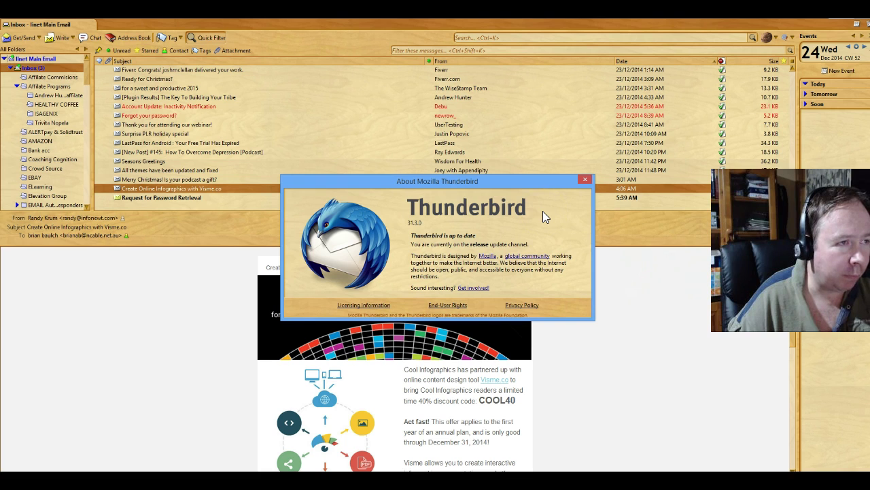
click(309, 254)
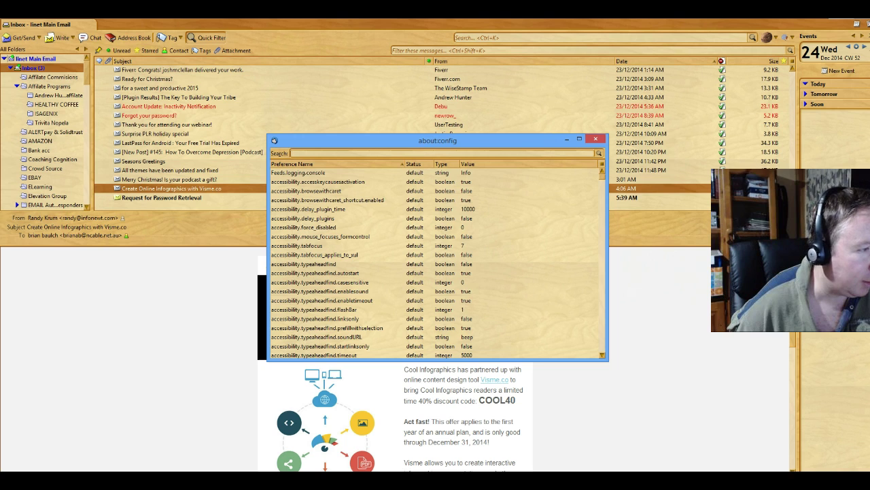
key(alt+Tab)
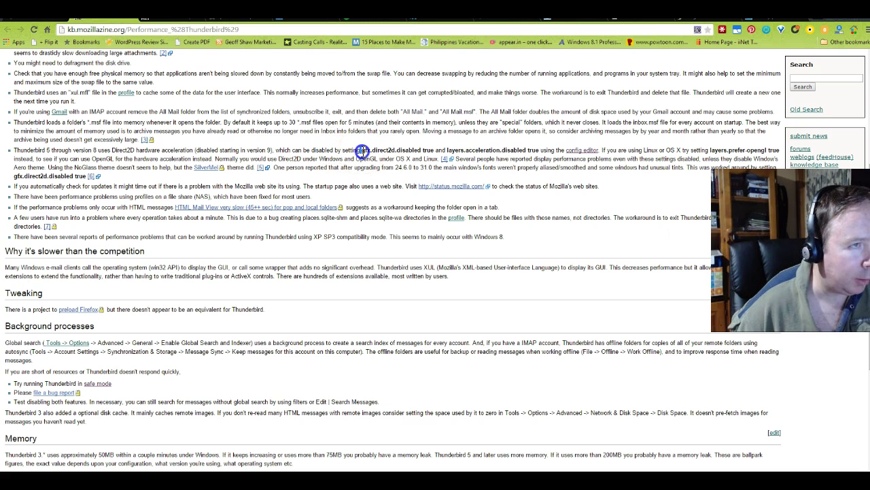
Step: Copy the preference name 'gfx.direct2d' from the performance article
click(365, 150)
mouse_move(368, 149)
mouse_down()
mouse_move(404, 146)
mouse_move(395, 147)
mouse_up()
right_click(395, 148)
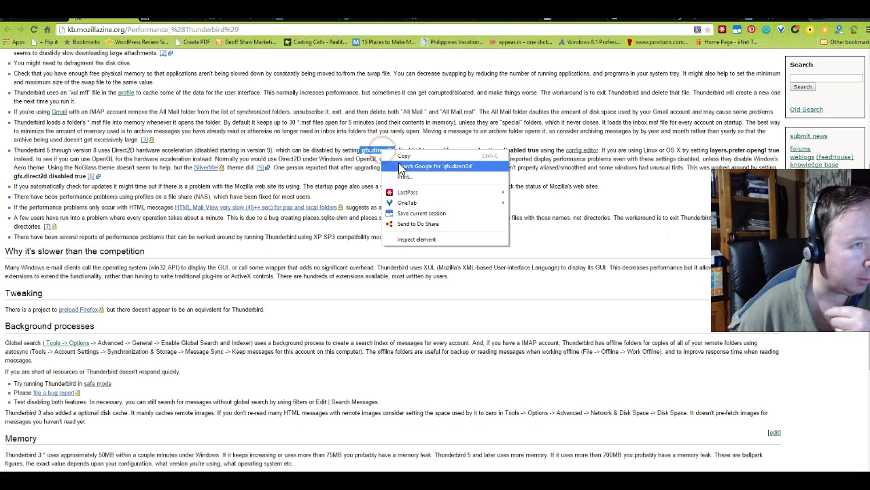
click(385, 157)
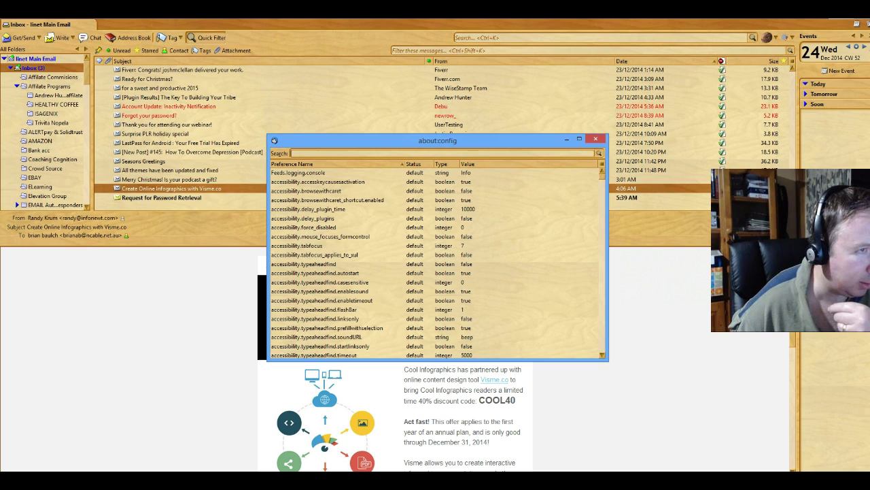
Step: Filter about:config with 'gfx.direct2d' plus '.disabled' to show gfx.direct2d.disabled
click(321, 153)
right_click(322, 155)
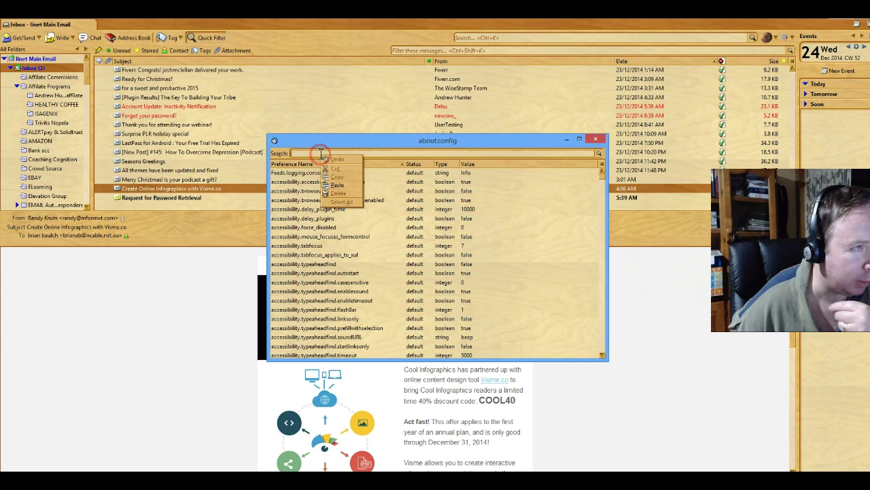
click(345, 185)
click(360, 152)
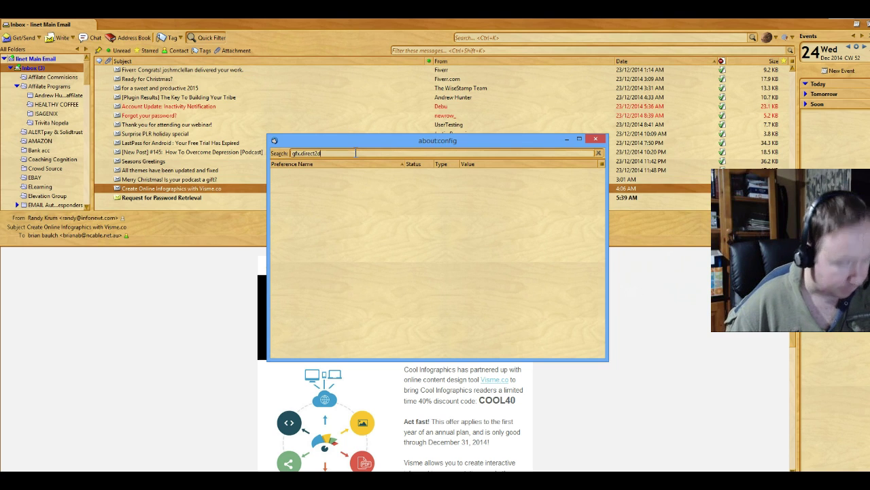
click(356, 153)
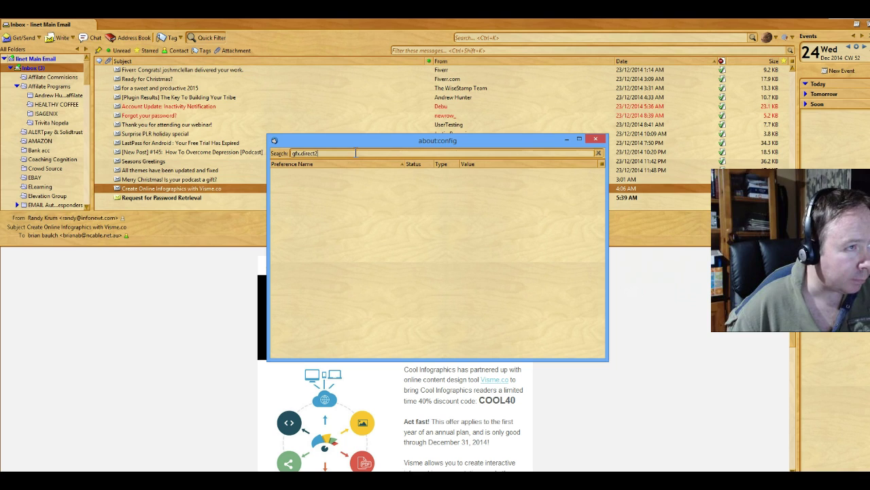
key(BackSpace)
key(BackSpace)
key(BackSpace)
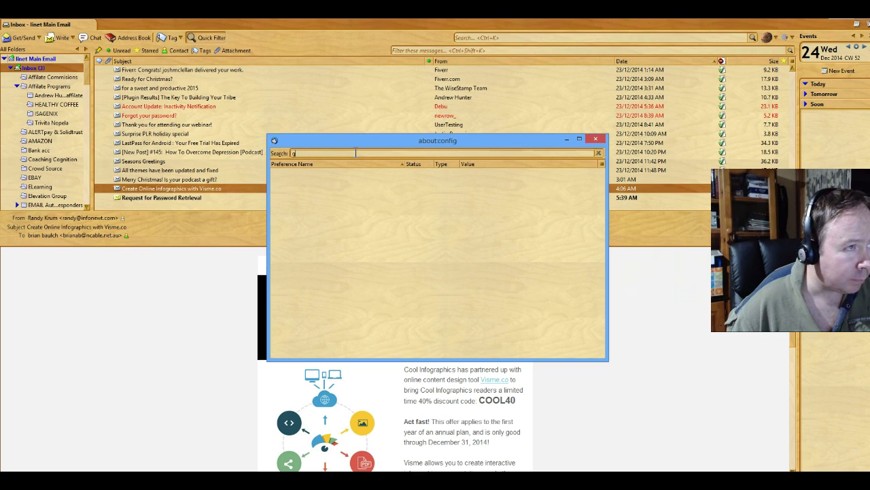
click(331, 155)
right_click(332, 155)
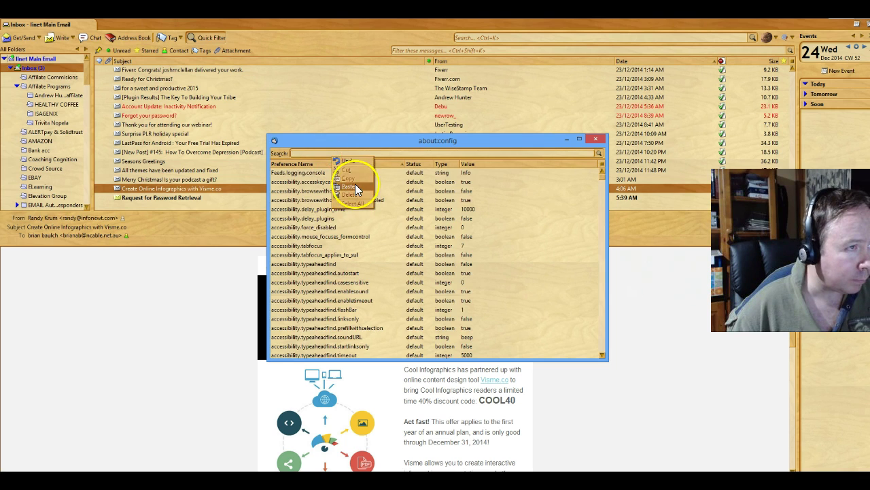
click(353, 184)
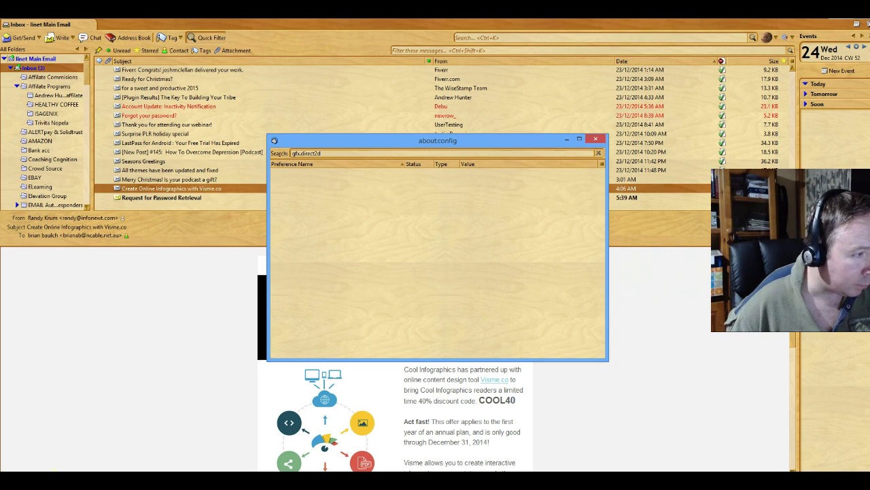
text(.disabled)
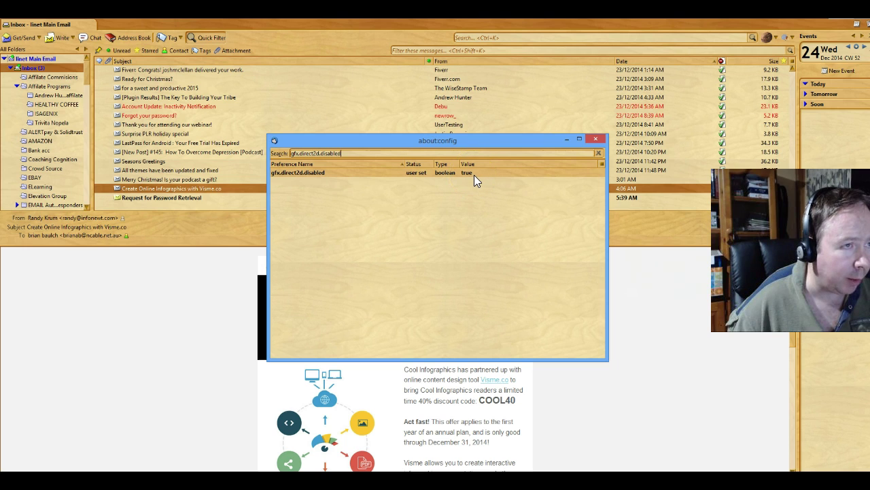
Step: Toggle gfx.direct2d.disabled back and forth, leaving it set to true
double_click(472, 173)
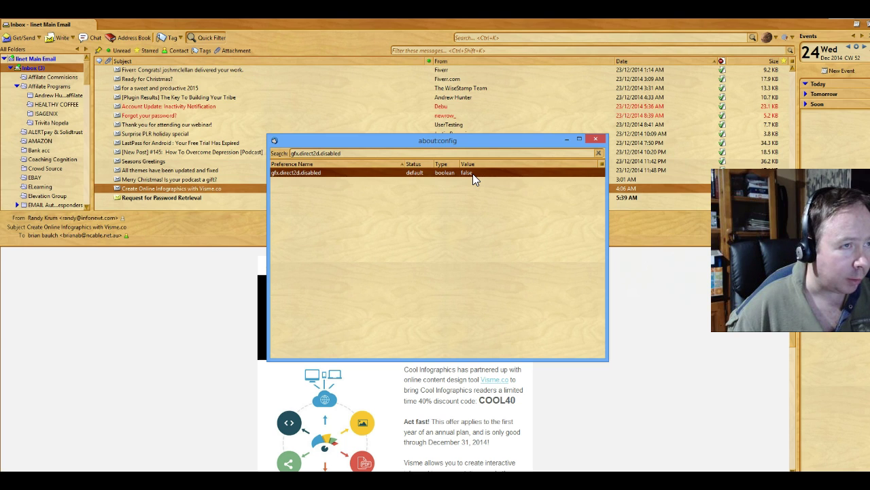
double_click(474, 173)
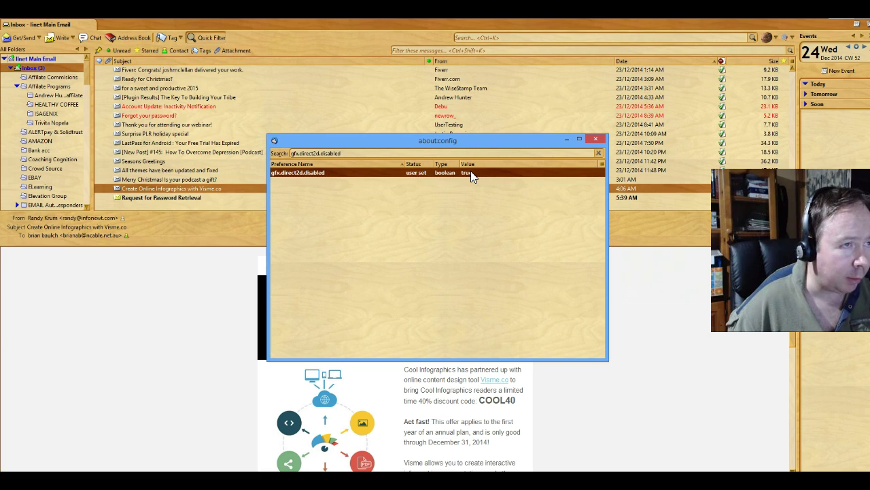
right_click(471, 171)
double_click(472, 172)
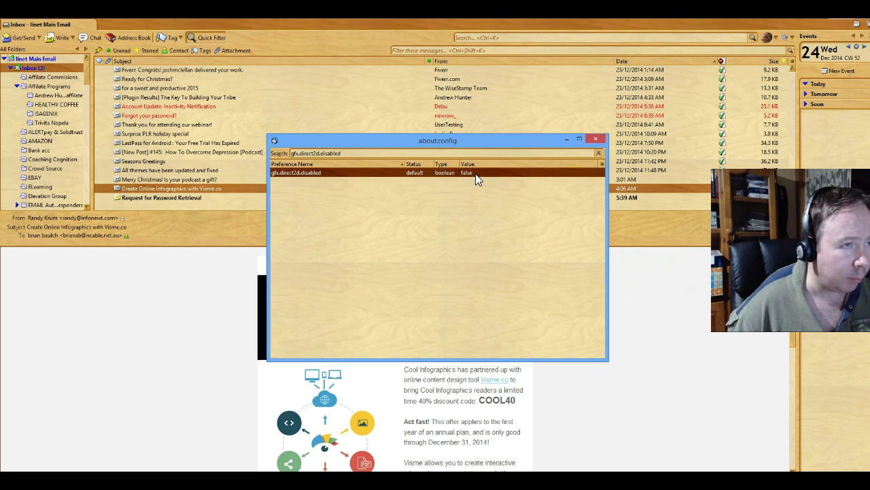
double_click(472, 172)
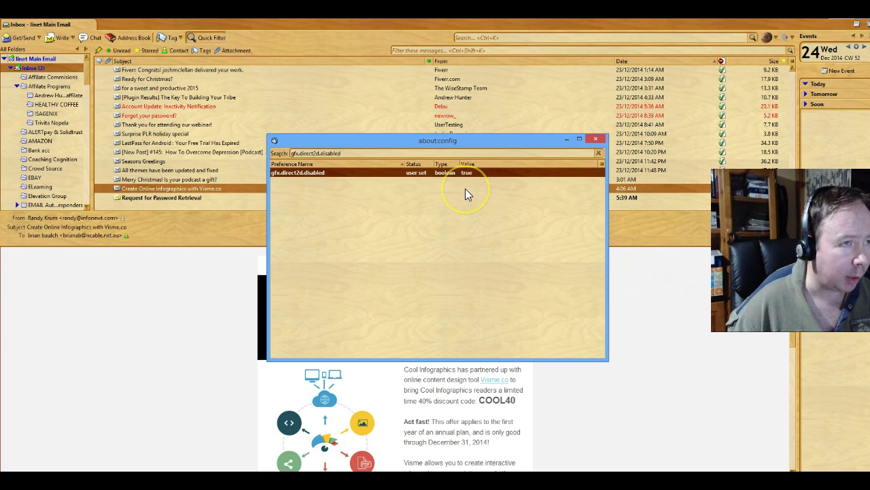
Step: Return to the mozillaZine performance article in Chrome
click(444, 221)
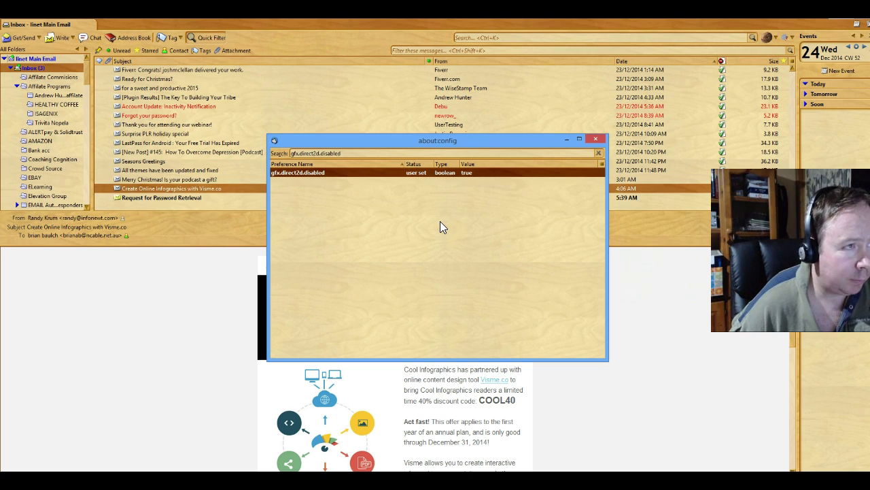
click(309, 173)
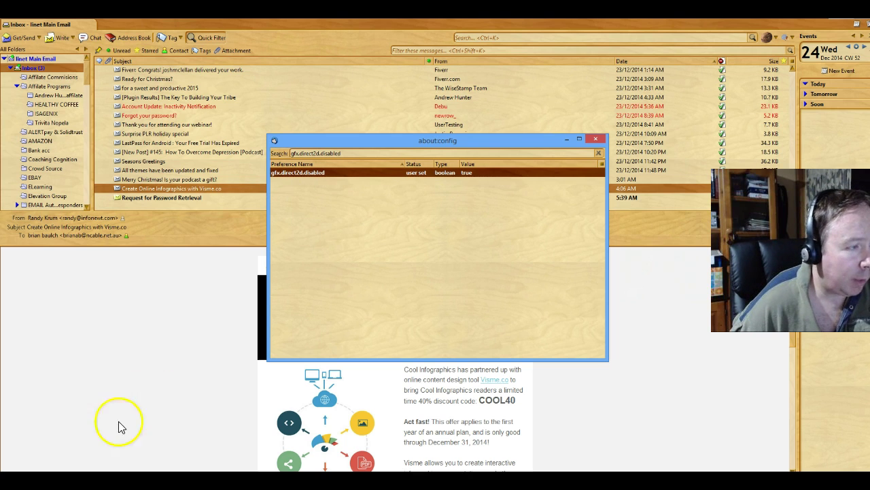
click(116, 479)
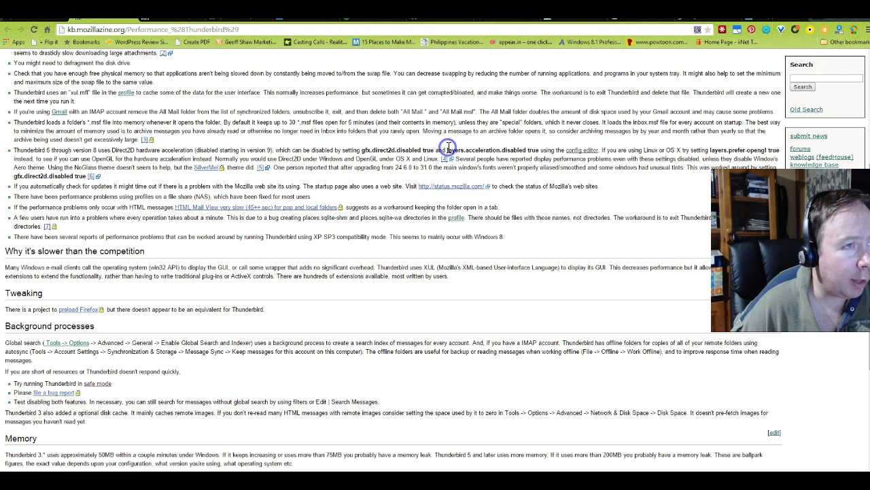
Step: Copy the preference name 'layers.acceleration.disabled' from the performance article
drag(448, 150, 527, 148)
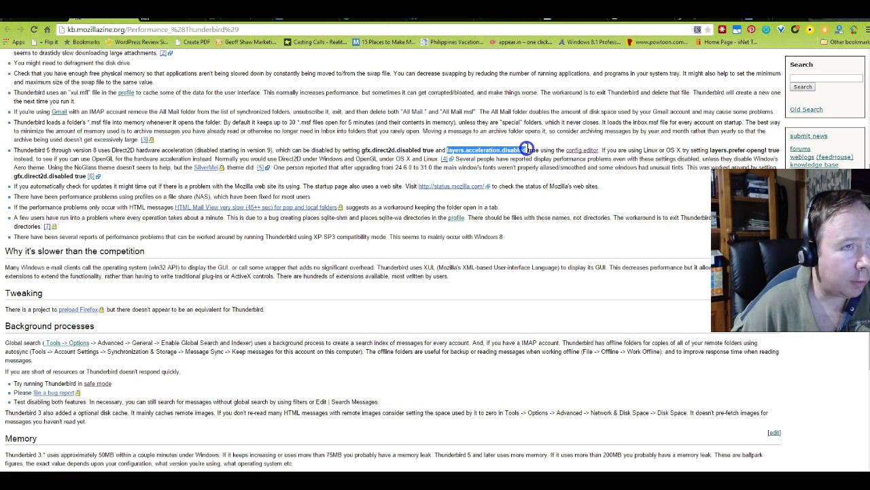
right_click(522, 155)
click(525, 155)
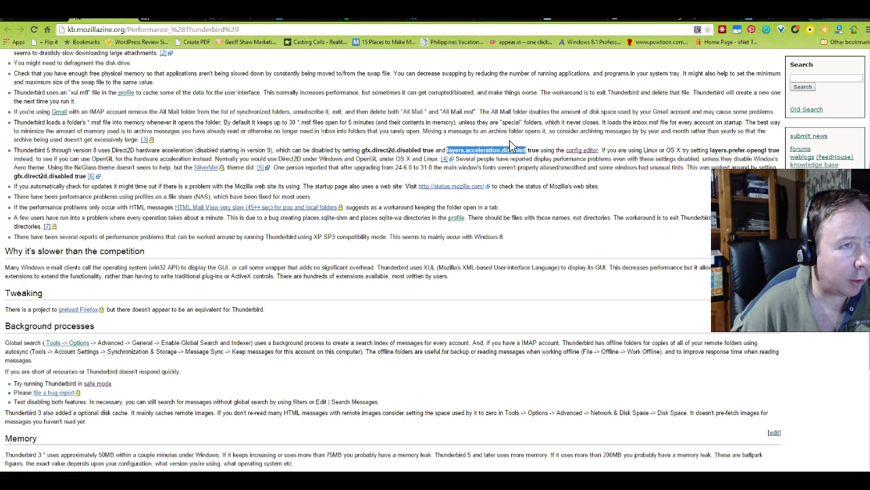
click(511, 141)
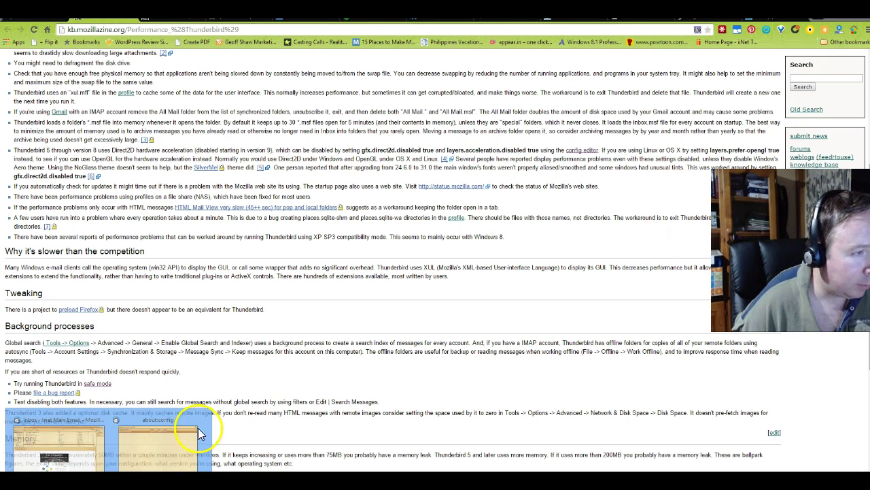
Step: Replace the about:config search with 'layers.acceleration.disabled'
click(173, 442)
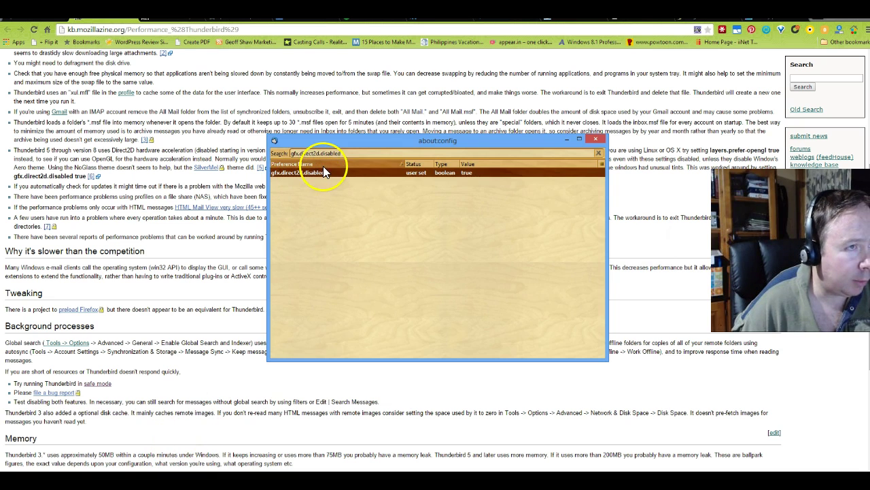
triple_click(303, 153)
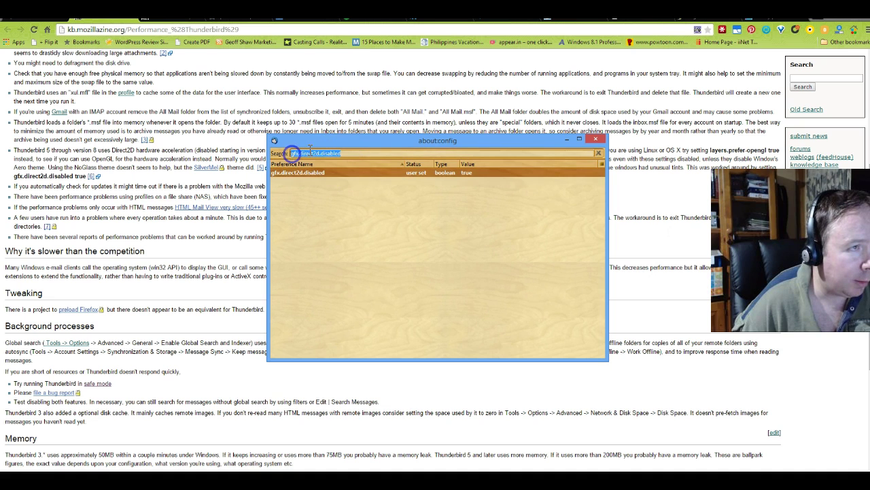
right_click(309, 149)
click(333, 182)
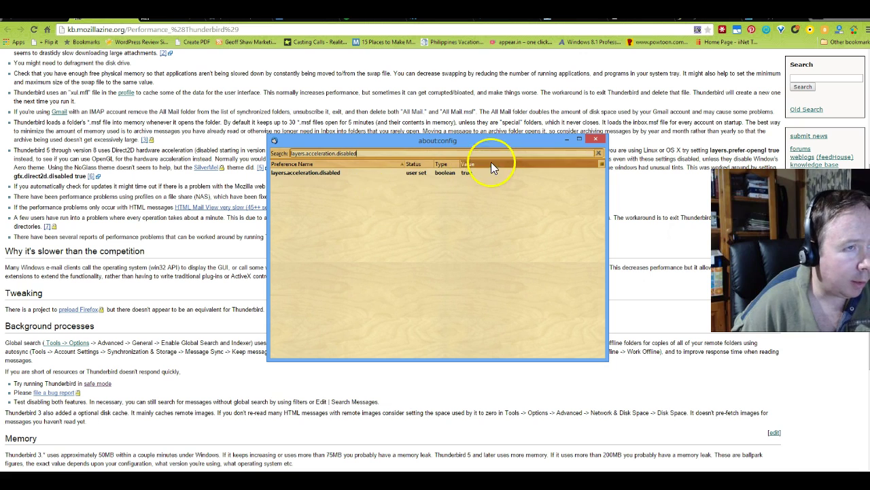
Step: Toggle layers.acceleration.disabled so its value ends on true
click(471, 173)
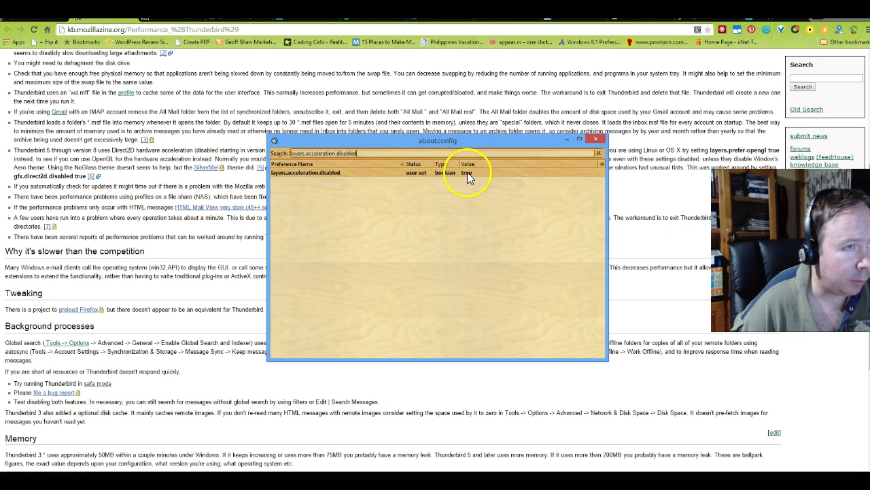
double_click(468, 172)
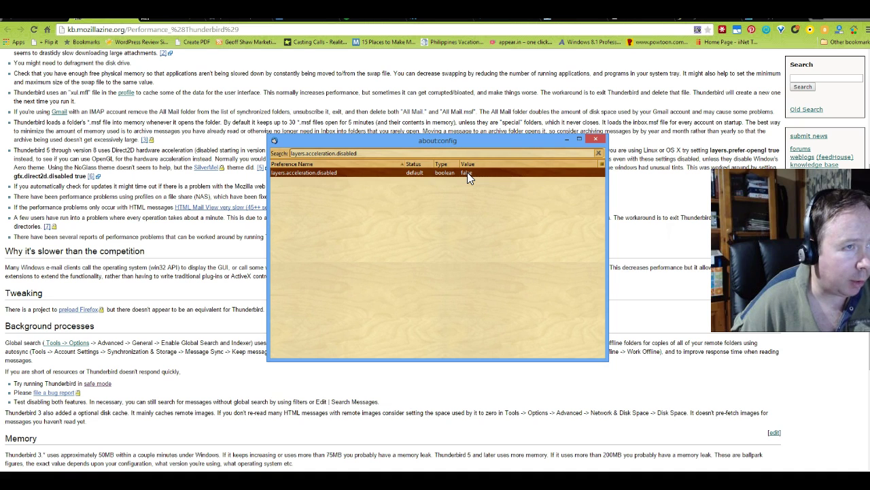
double_click(467, 172)
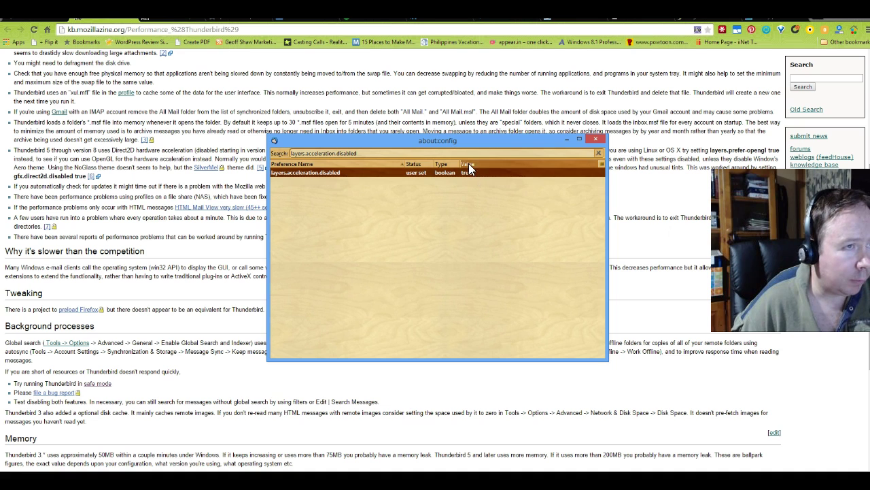
click(471, 174)
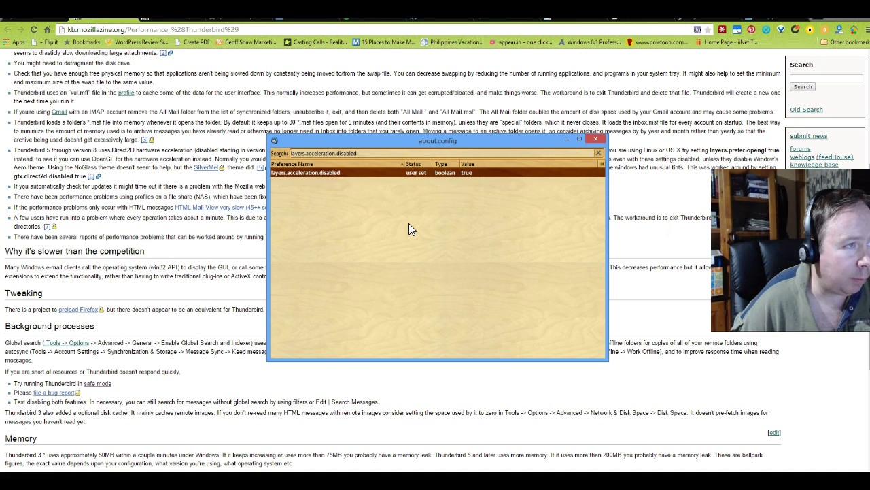
Step: Close the about:config window with its red X button
click(597, 141)
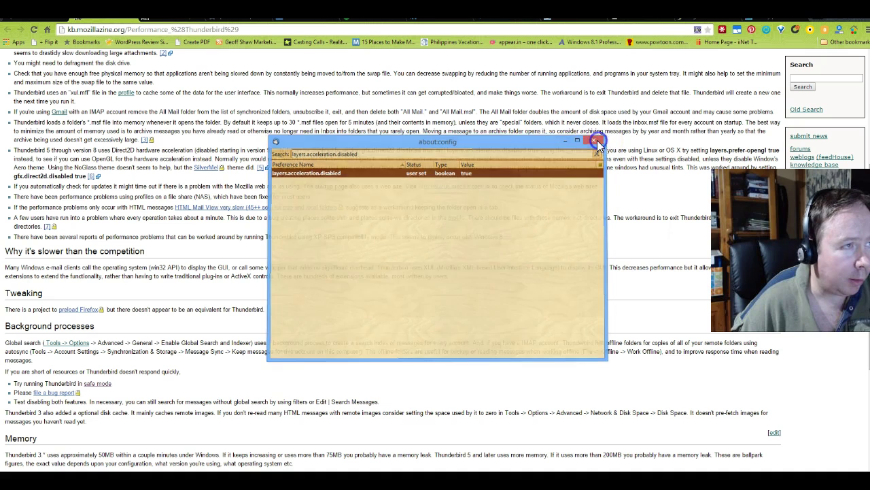